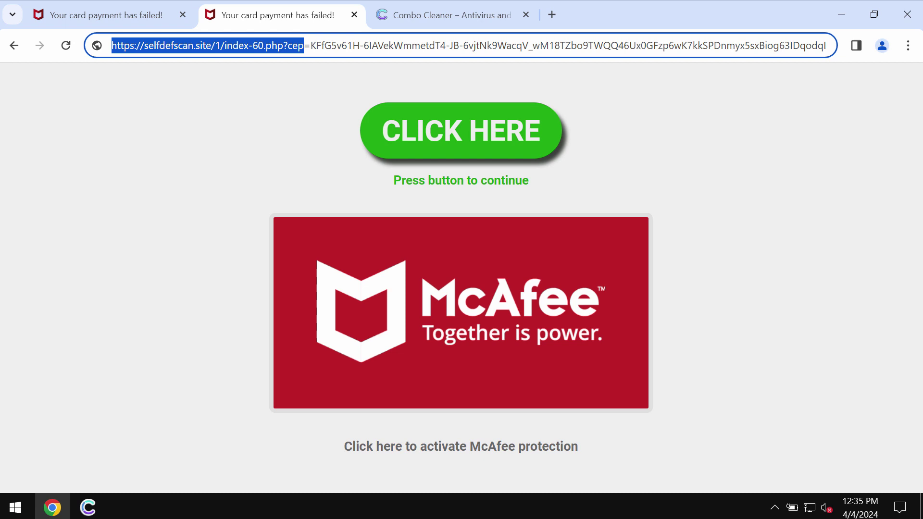
Close the Combo Cleaner tab, leaving the fake McAfee selfdefscan.site scam page displayed
left_click(448, 19)
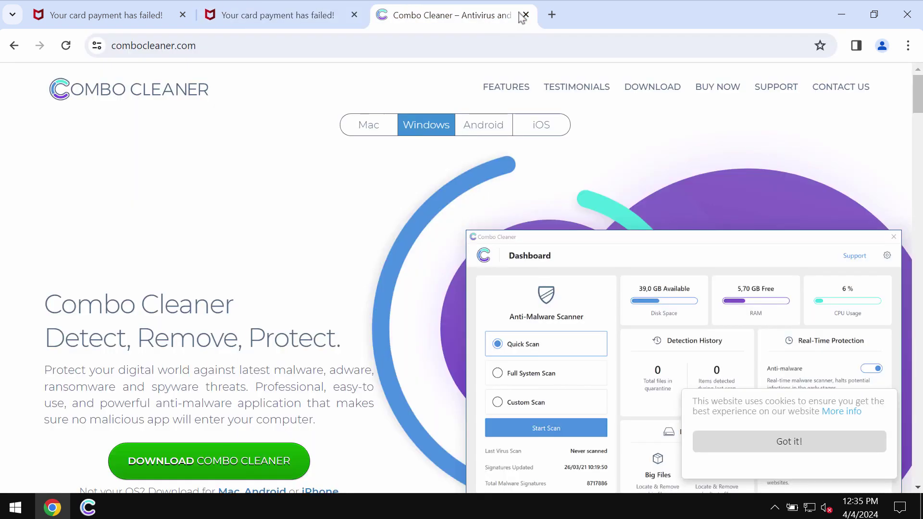
left_click(315, 19)
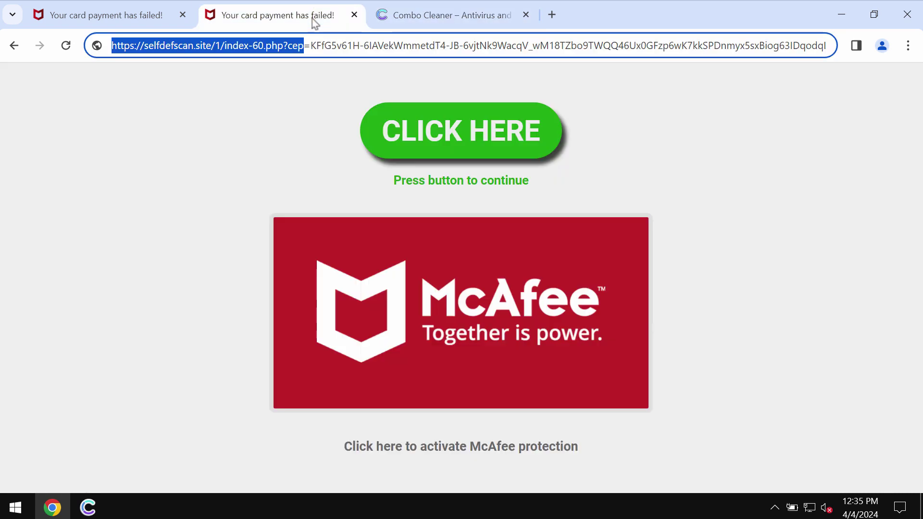
left_click(526, 16)
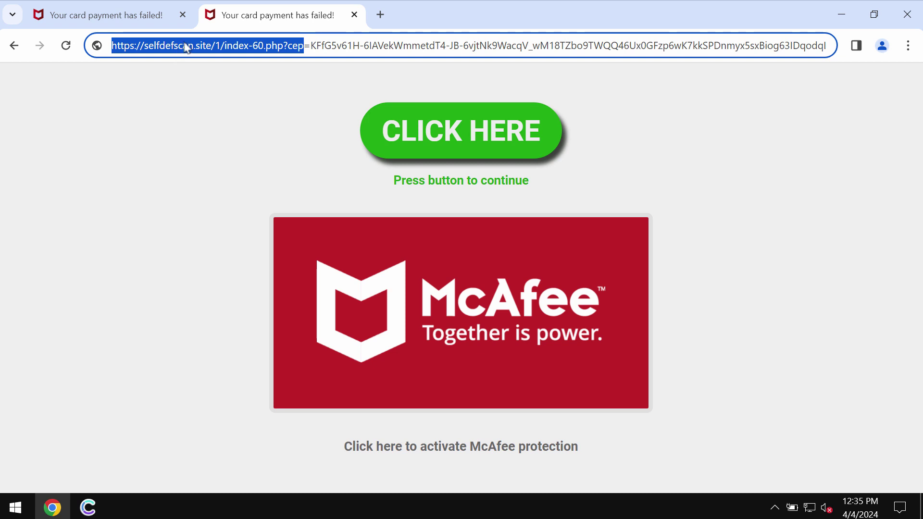
Load combocleaner.com in the current tab in place of the McAfee scam page
triple_click(224, 47)
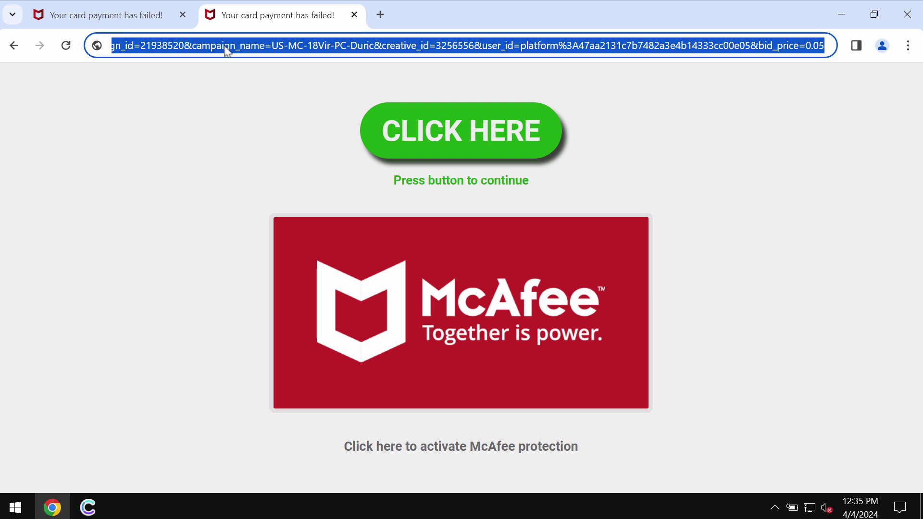
type("c")
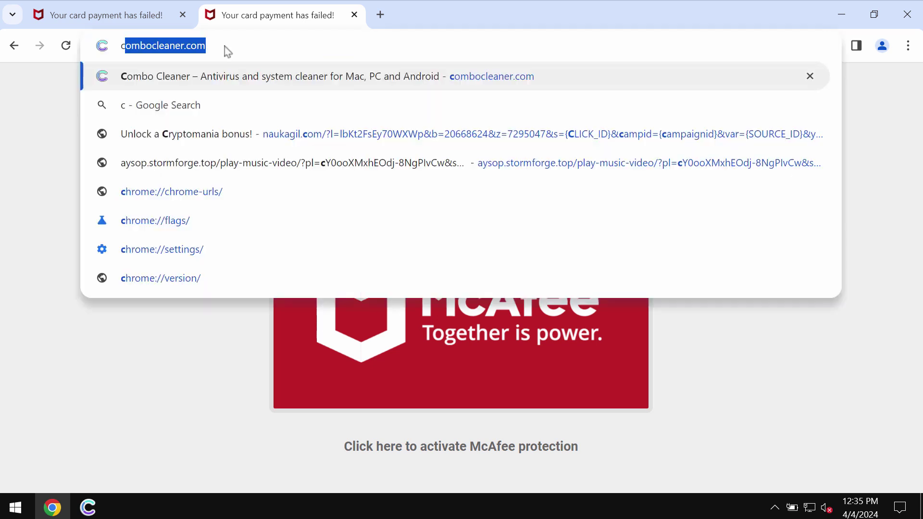
key("Return")
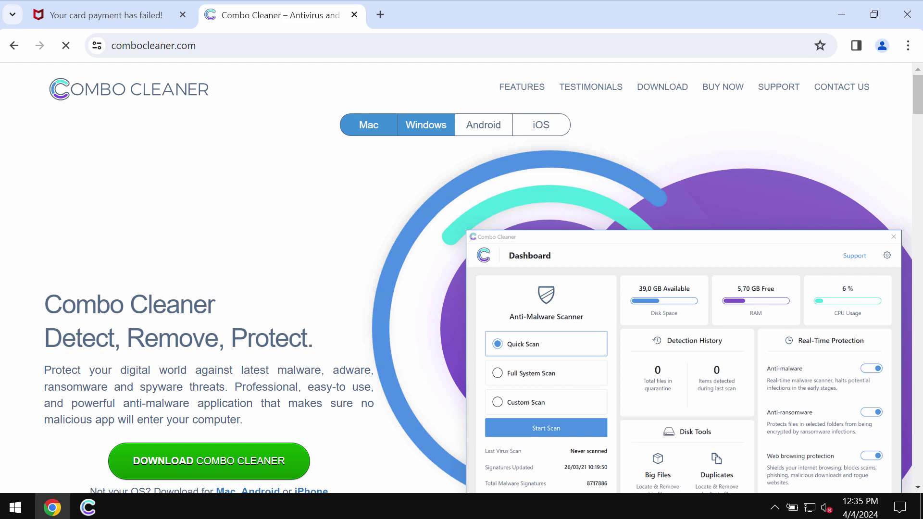
Minimize Chrome to reveal the Combo Cleaner dashboard with Quick Scan chosen
left_click(841, 15)
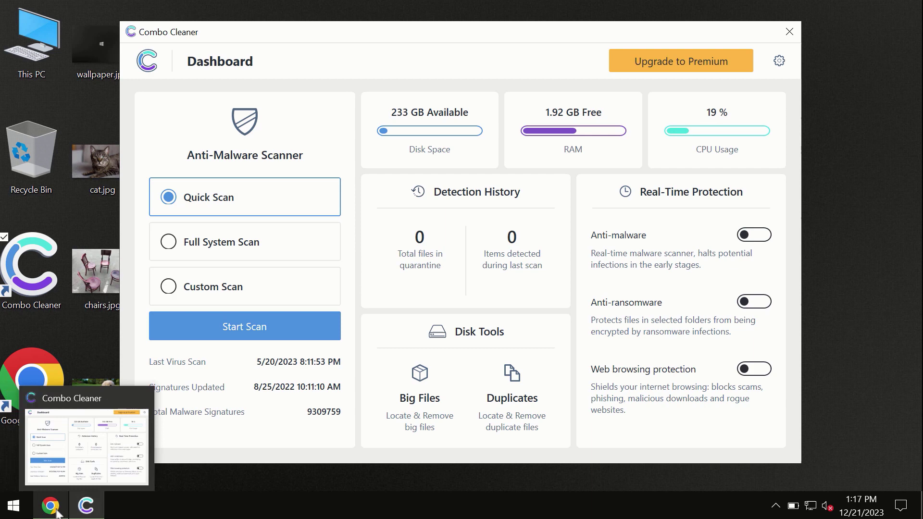
mouse_move(51, 508)
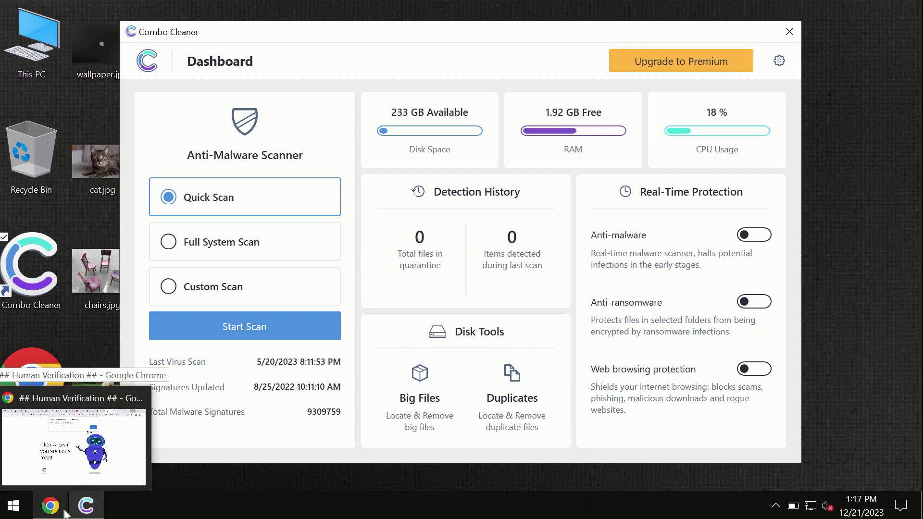
Restore Chrome and open combocleaner.com in a new tab
left_click(61, 513)
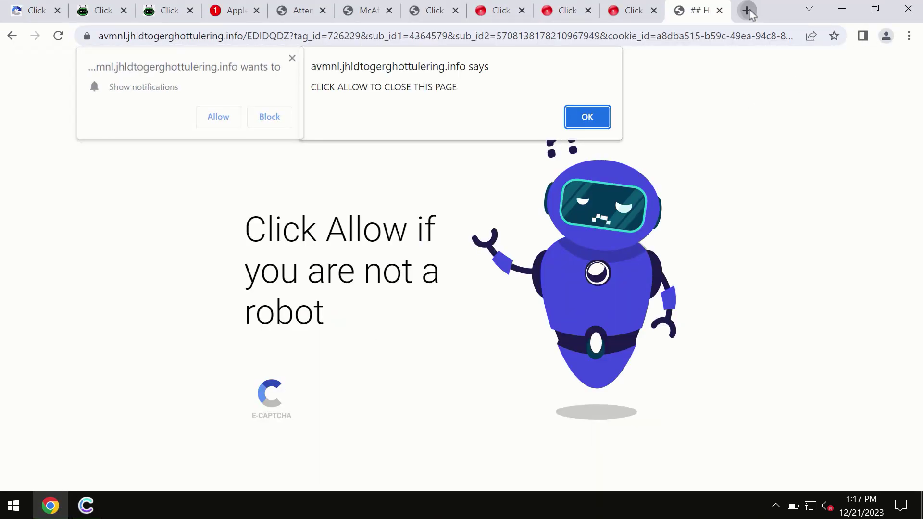
left_click(748, 10)
type("combocleaner.com")
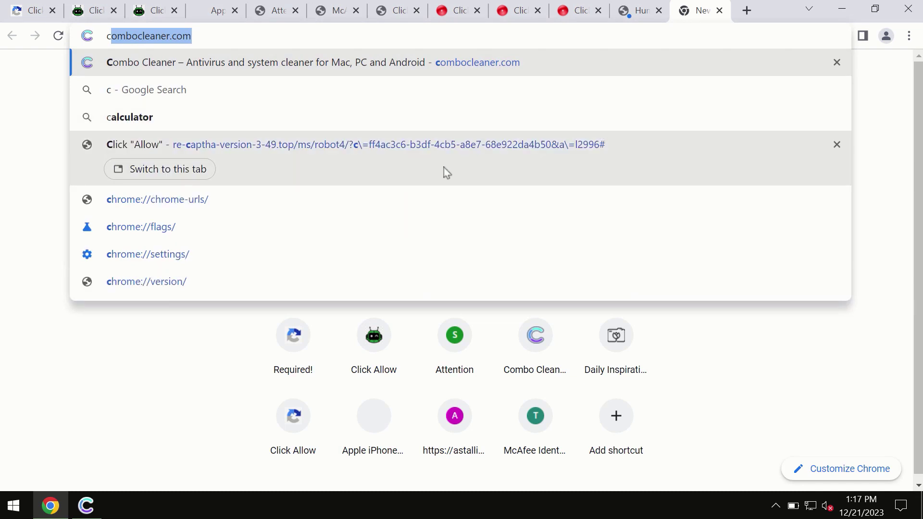
key("Return")
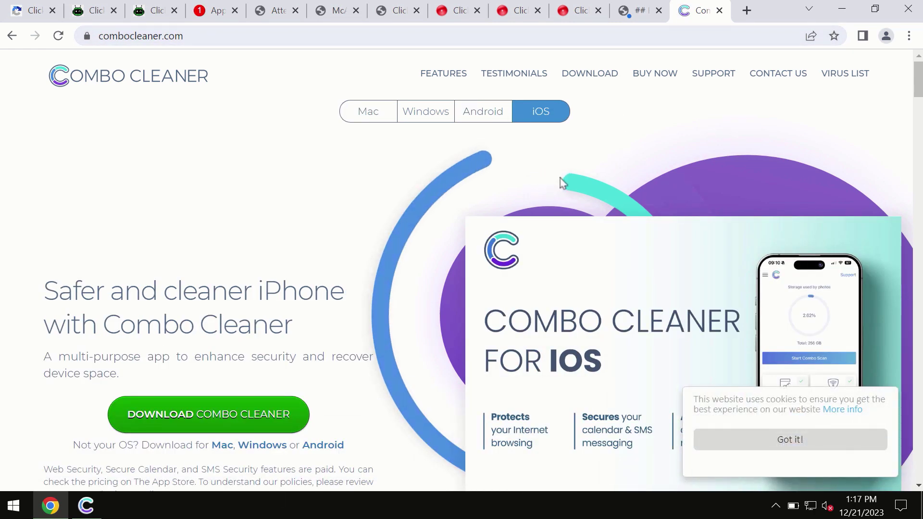
Close Chrome and start a Combo Cleaner Quick Scan, which finds six Chrome adware items
left_click(908, 9)
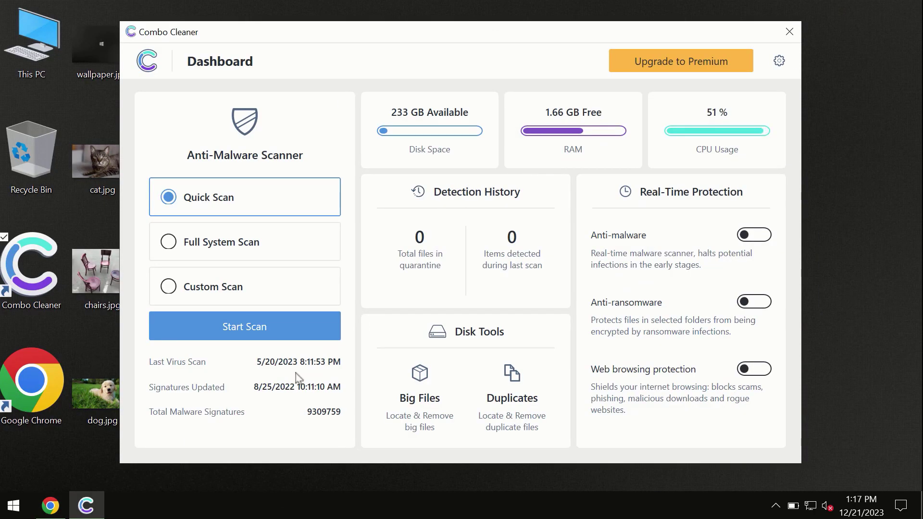
left_click(244, 332)
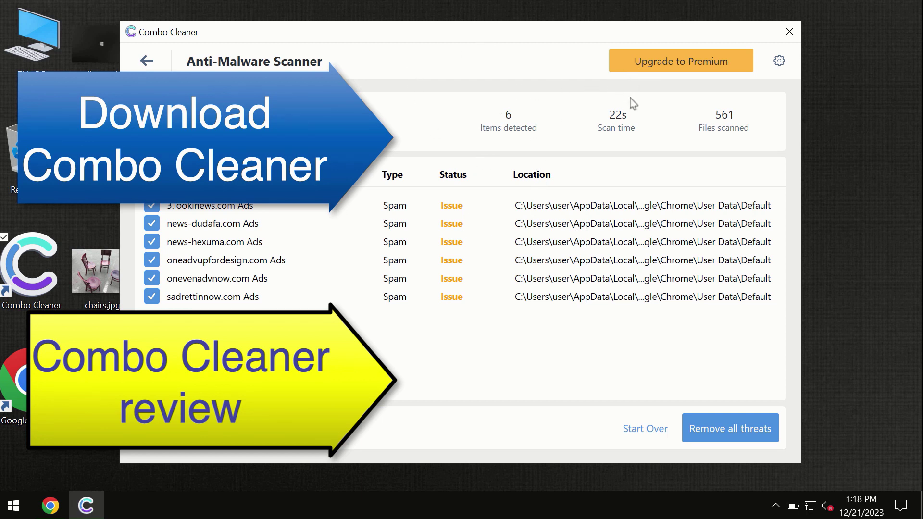
left_click(662, 71)
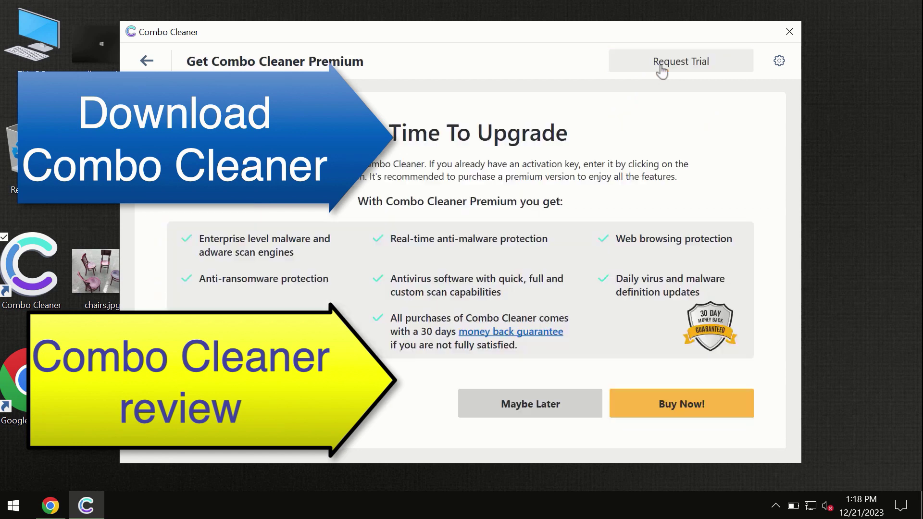
left_click(154, 64)
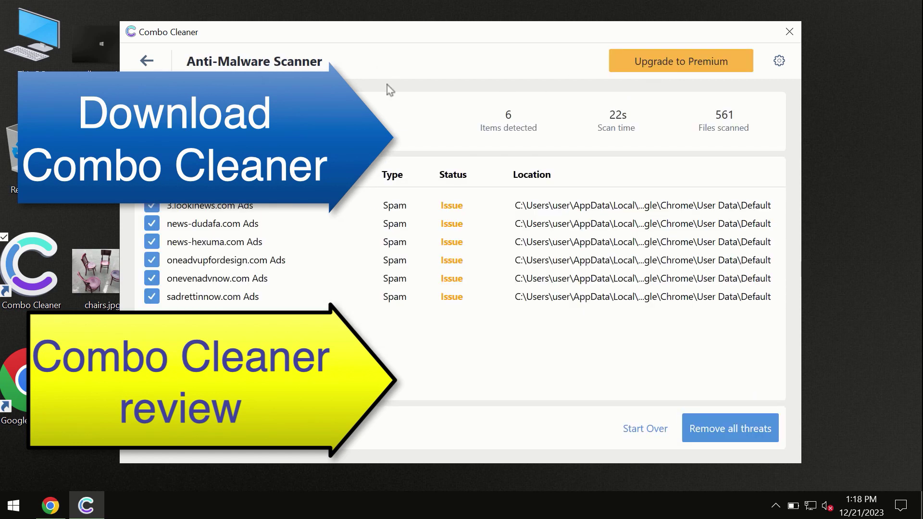